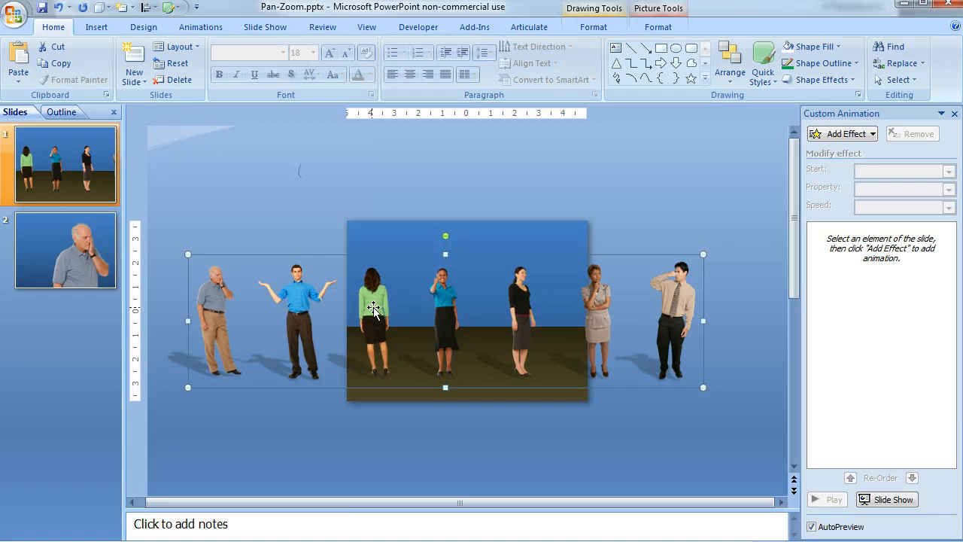
# Step: Inspect how slide 1 is built by selecting individual people in the group, the blue backdrop and the dark floor rectangle
pyautogui.click(309, 299)
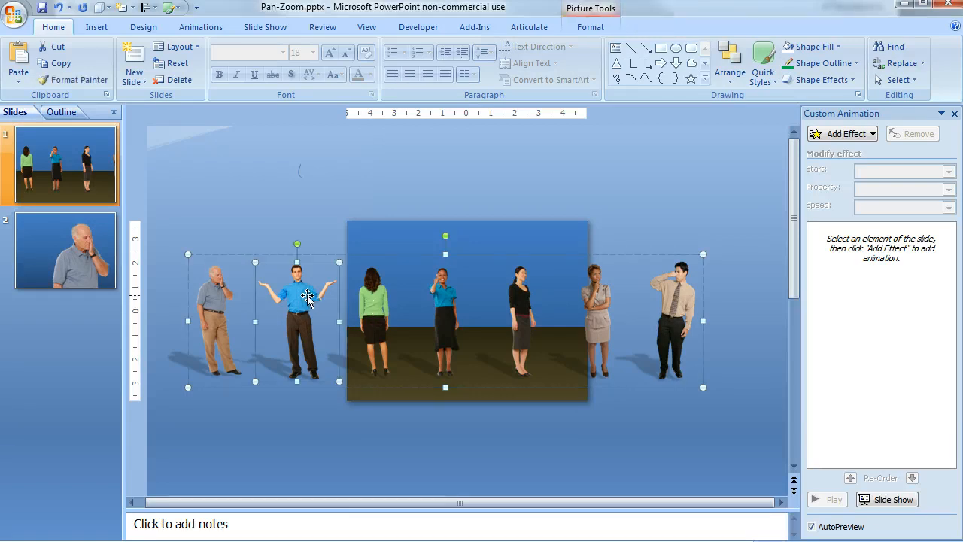
pyautogui.click(380, 296)
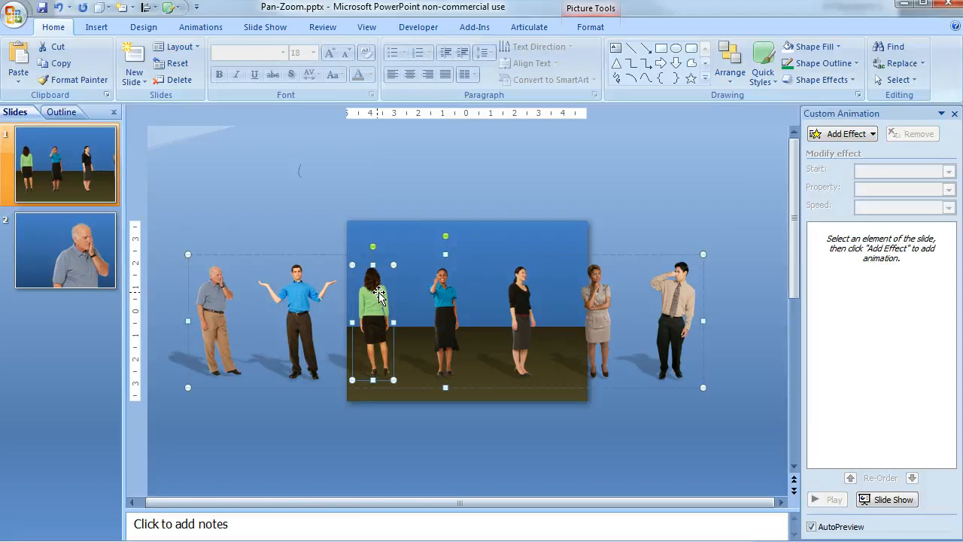
pyautogui.click(403, 236)
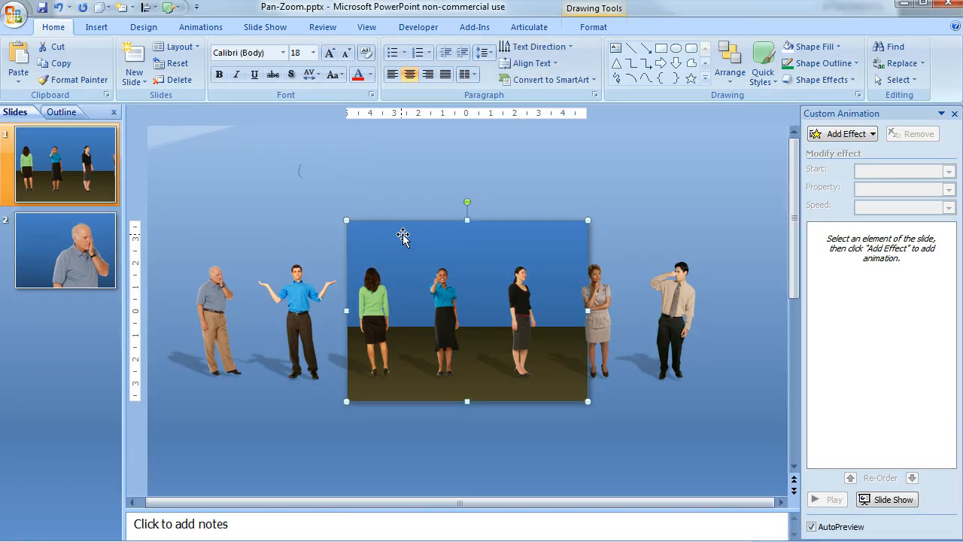
pyautogui.click(407, 385)
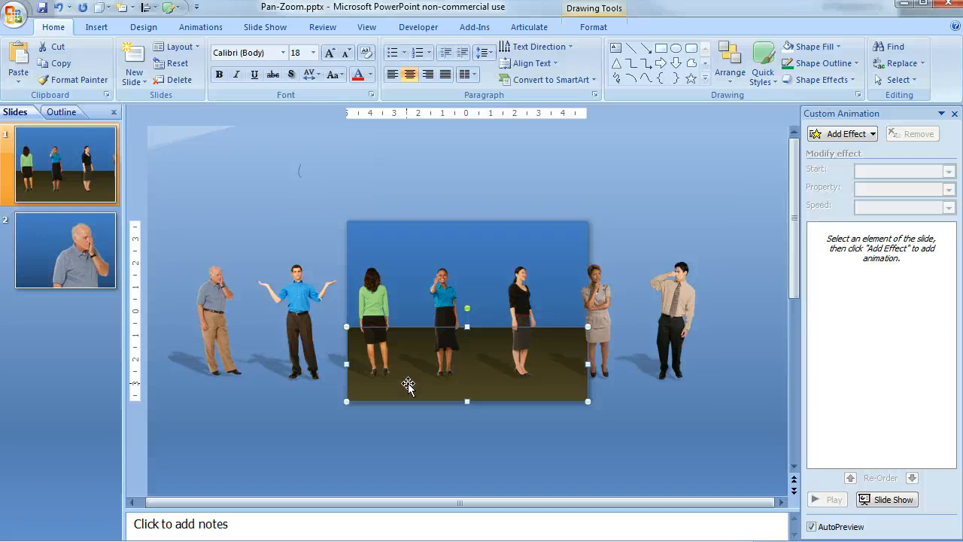
# Step: Move the group of people right until the elderly man stands near the middle of slide 1, and duplicate that slide
pyautogui.click(228, 295)
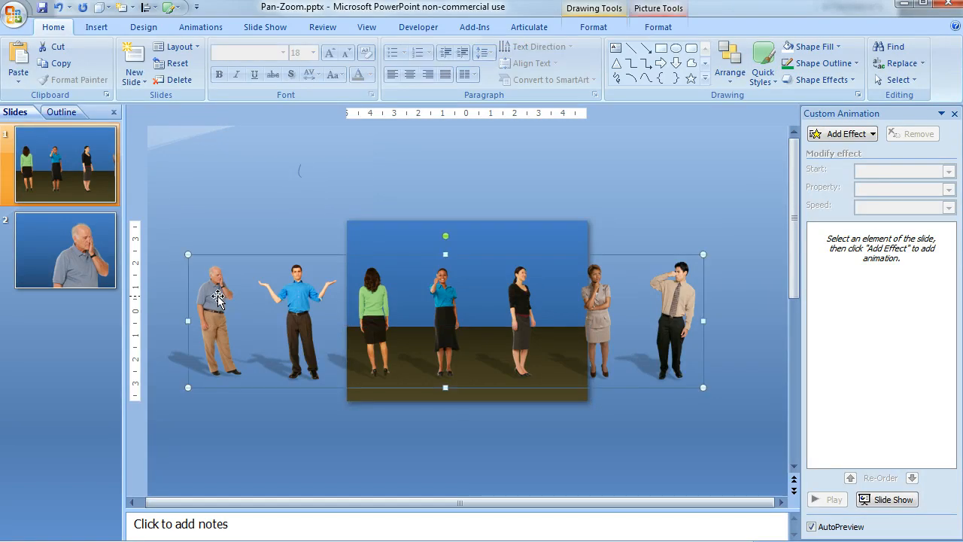
pyautogui.moveTo(218, 298); pyautogui.dragTo(467, 299)
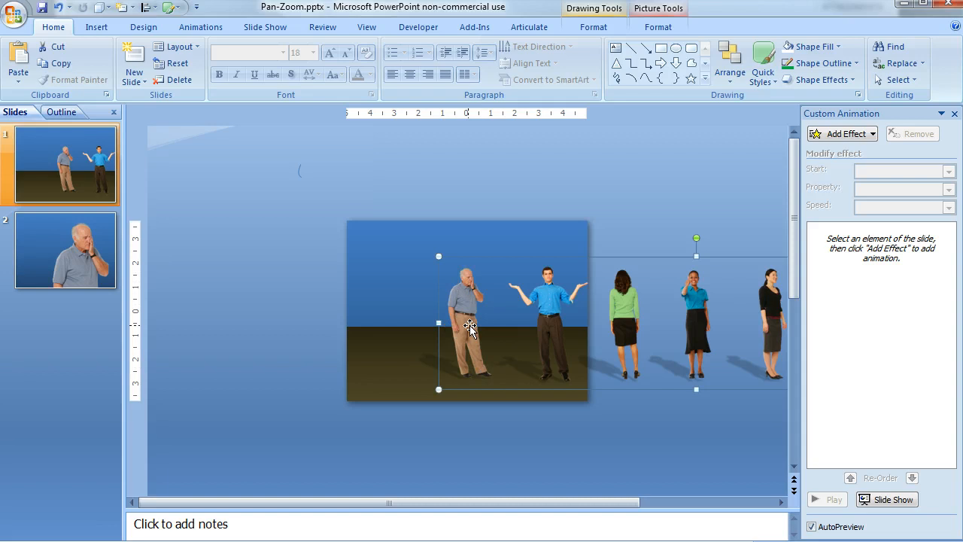
pyautogui.rightClick(79, 151)
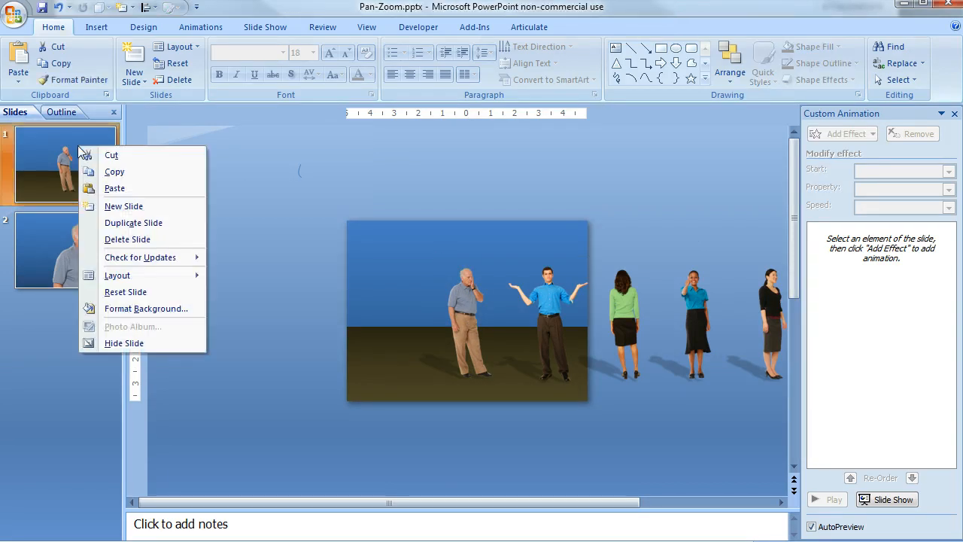
pyautogui.click(153, 222)
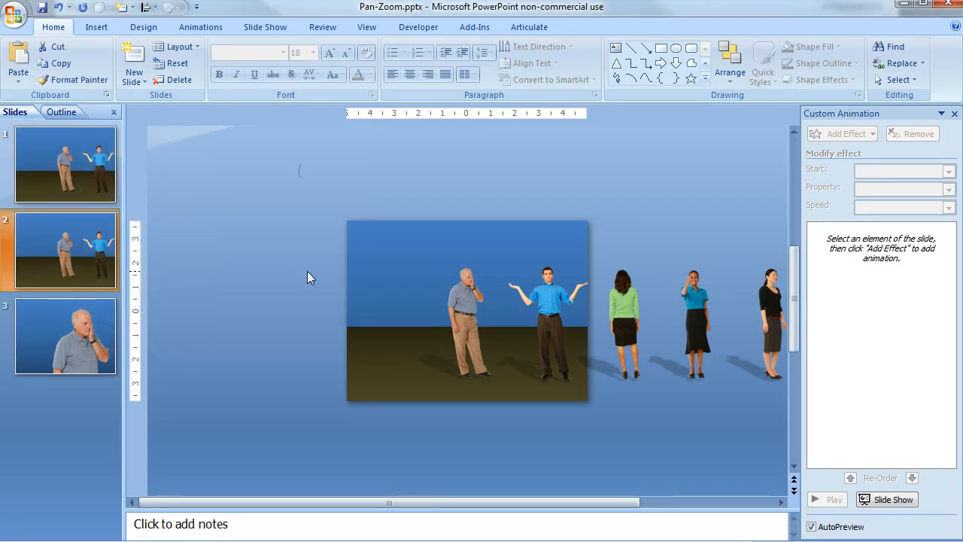
# Step: Add a Left motion path animation to the group of people on slide 1
pyautogui.click(71, 151)
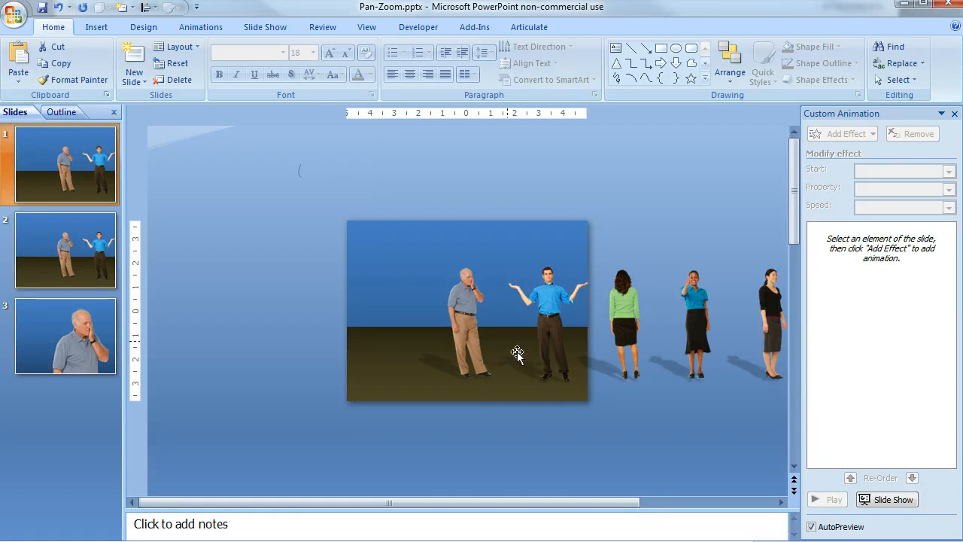
pyautogui.click(480, 322)
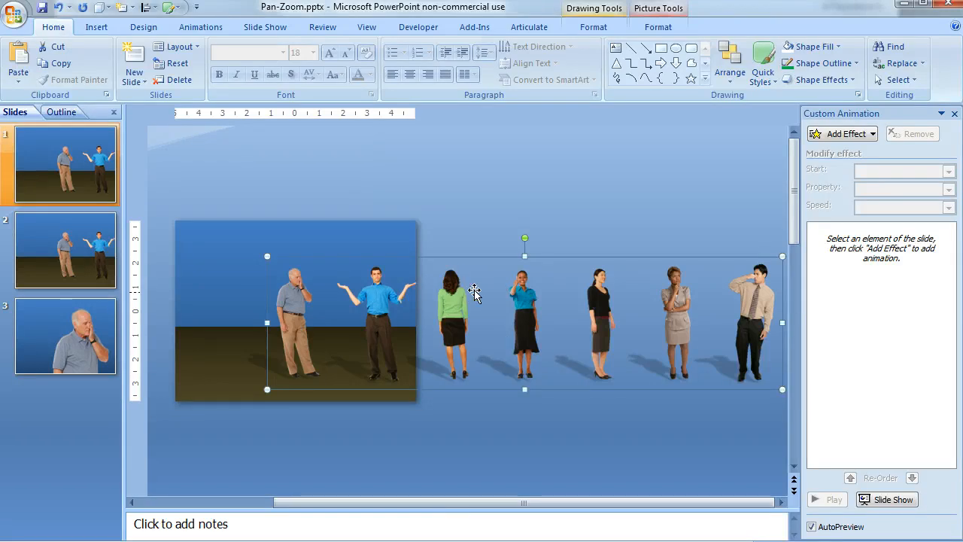
pyautogui.click(871, 136)
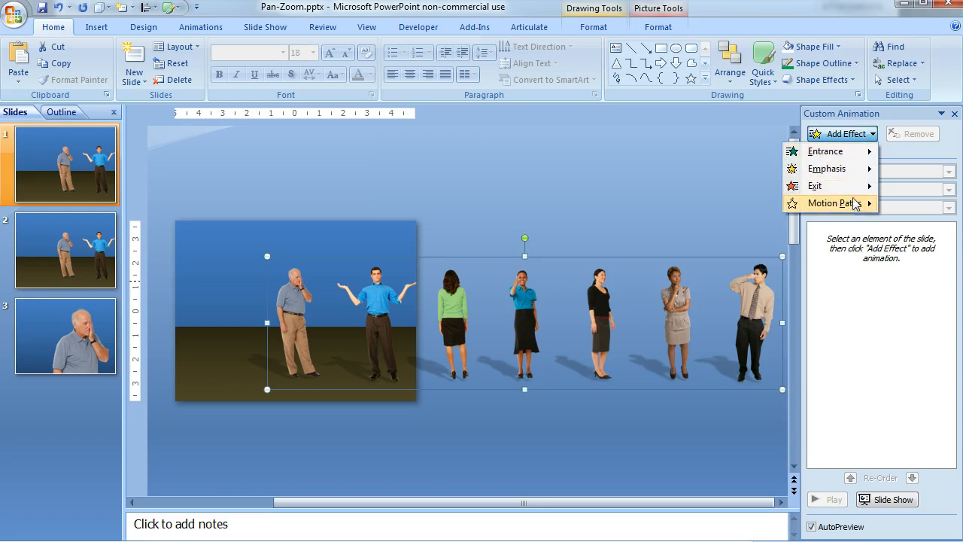
pyautogui.moveTo(855, 205)
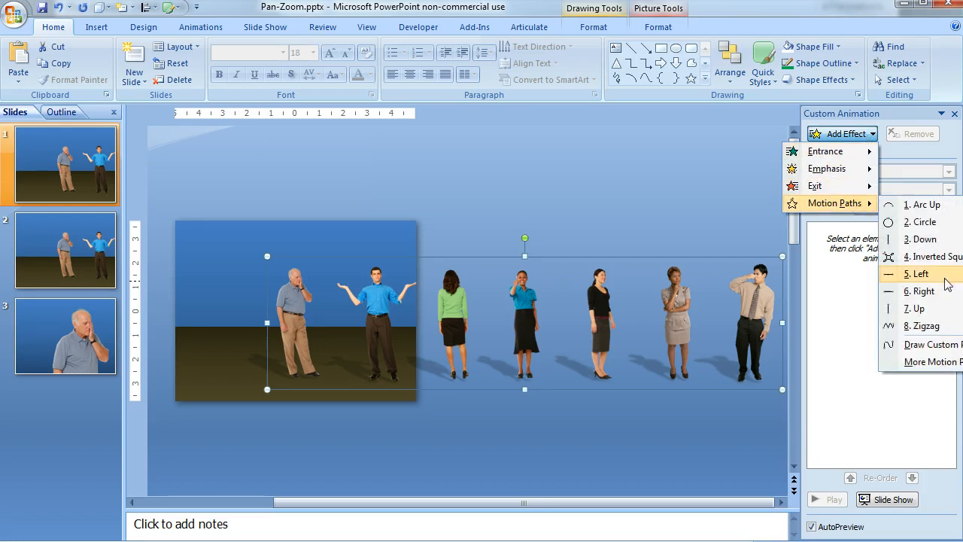
pyautogui.click(920, 274)
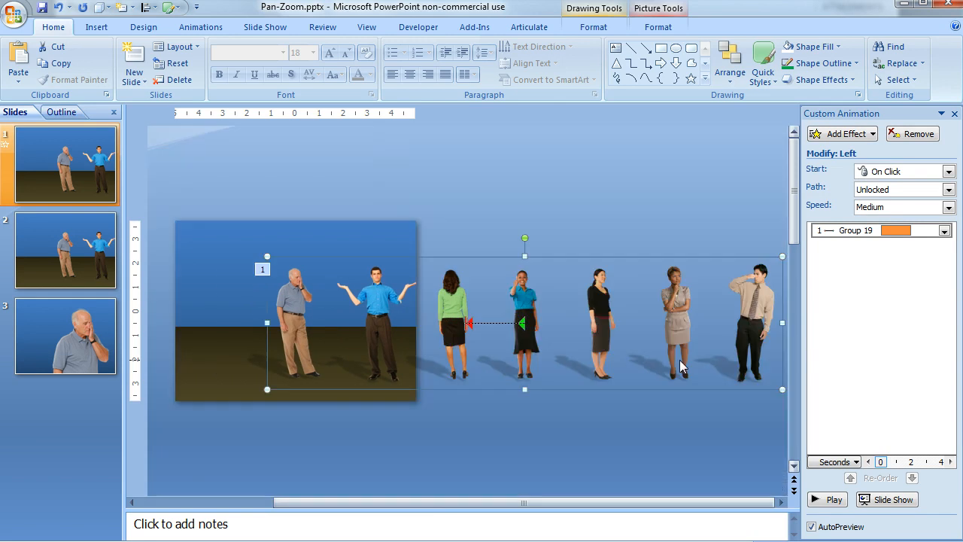
# Step: Reverse the direction of the group's motion path and set the animation to start With Previous
pyautogui.rightClick(494, 322)
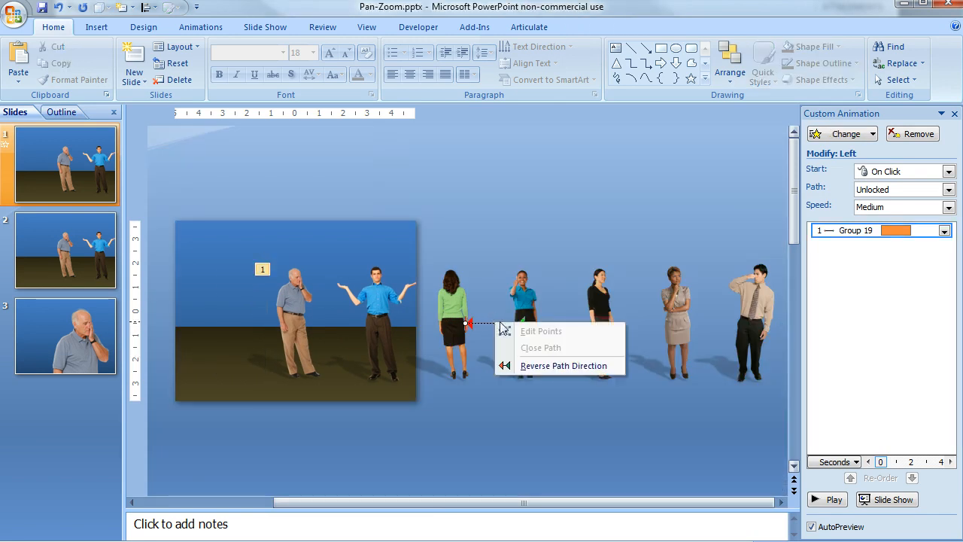
pyautogui.click(563, 366)
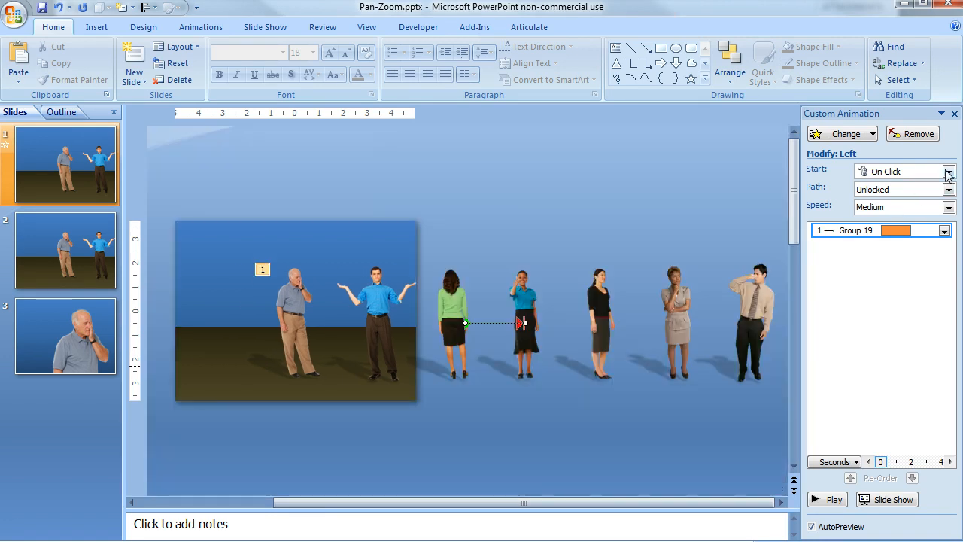
pyautogui.click(951, 173)
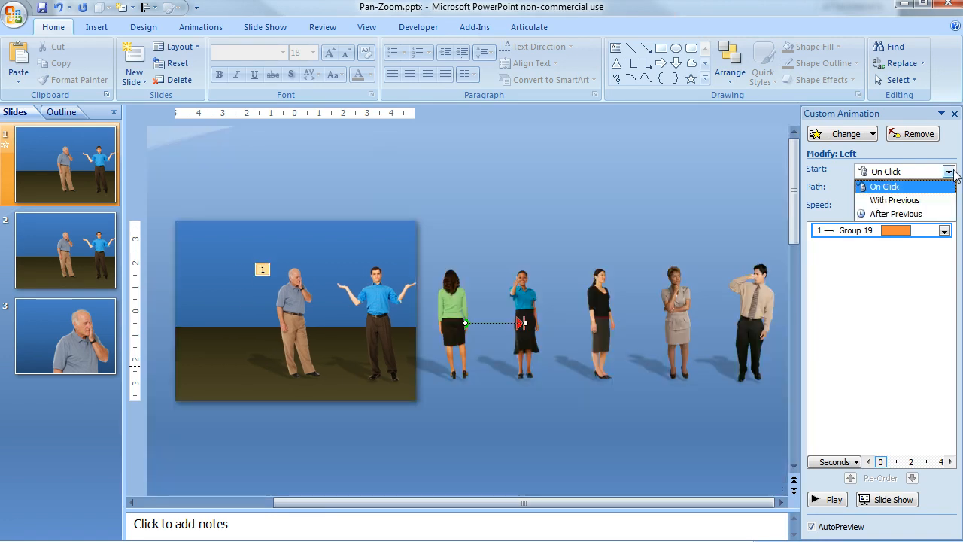
pyautogui.click(925, 201)
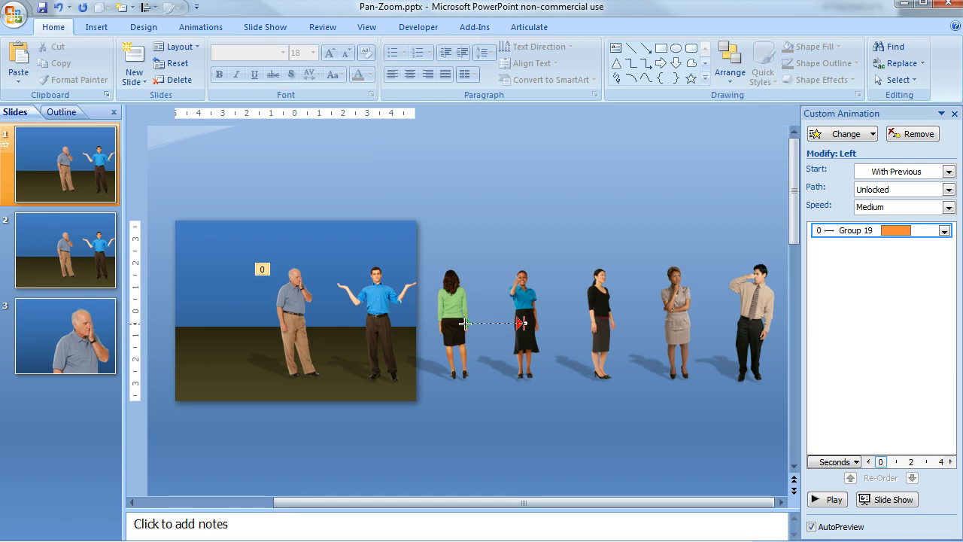
# Step: Stretch the motion path's start point just past the slide's left edge and set the animation speed to 6 seconds
pyautogui.moveTo(464, 324); pyautogui.dragTo(227, 327)
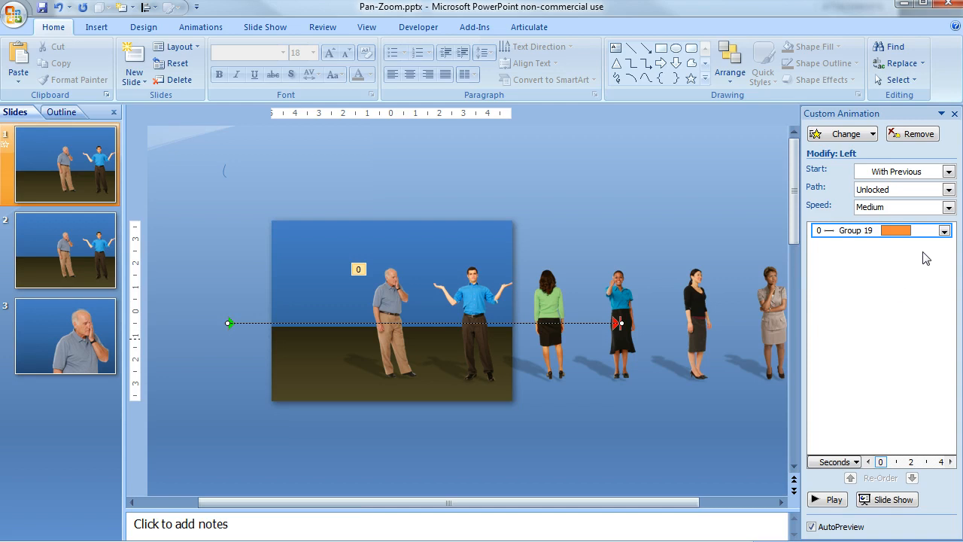
pyautogui.click(946, 231)
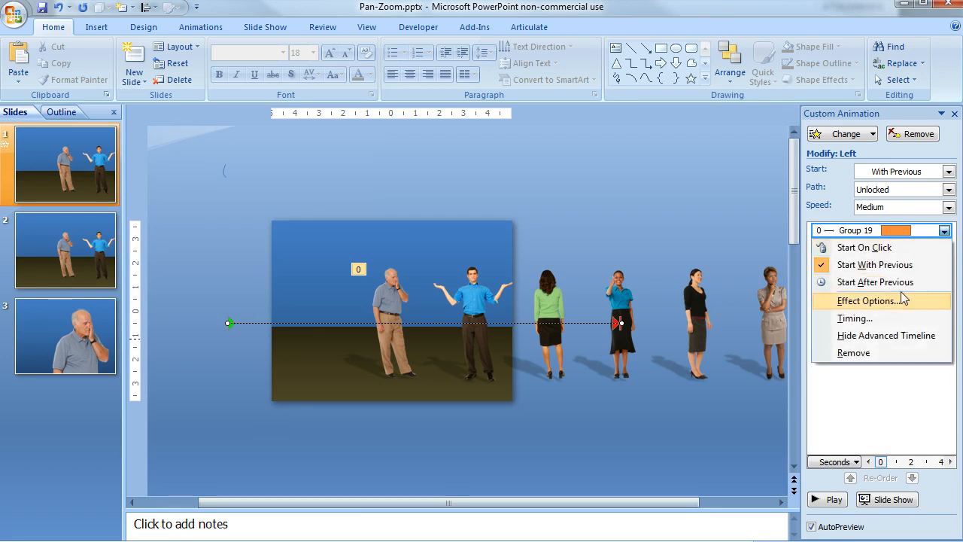
pyautogui.click(855, 319)
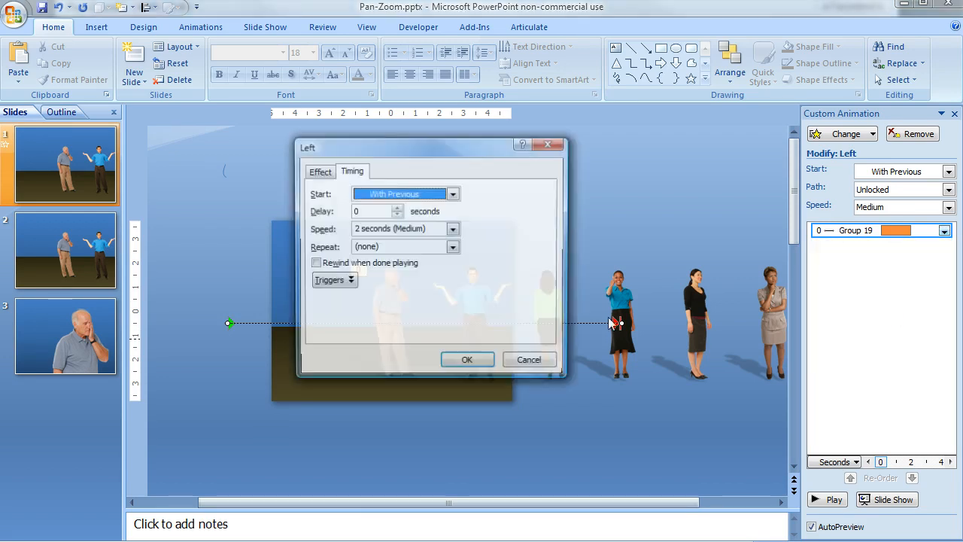
pyautogui.click(360, 233)
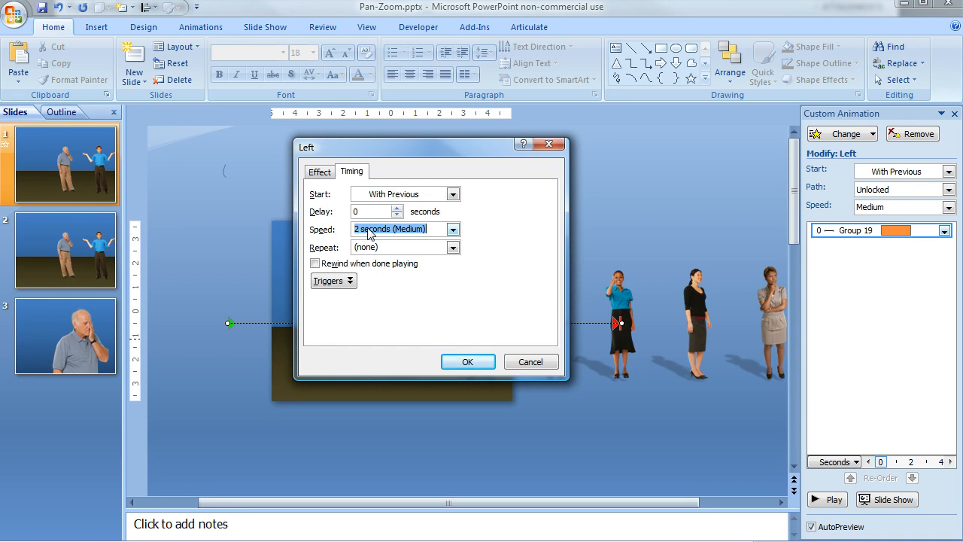
pyautogui.click(367, 228)
pyautogui.press('BackSpace')
pyautogui.write('6')
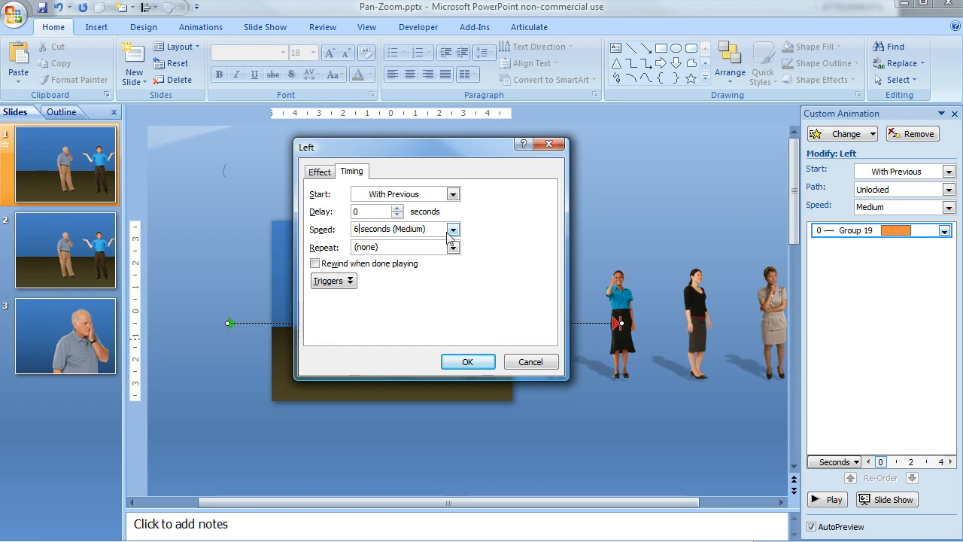
pyautogui.click(468, 363)
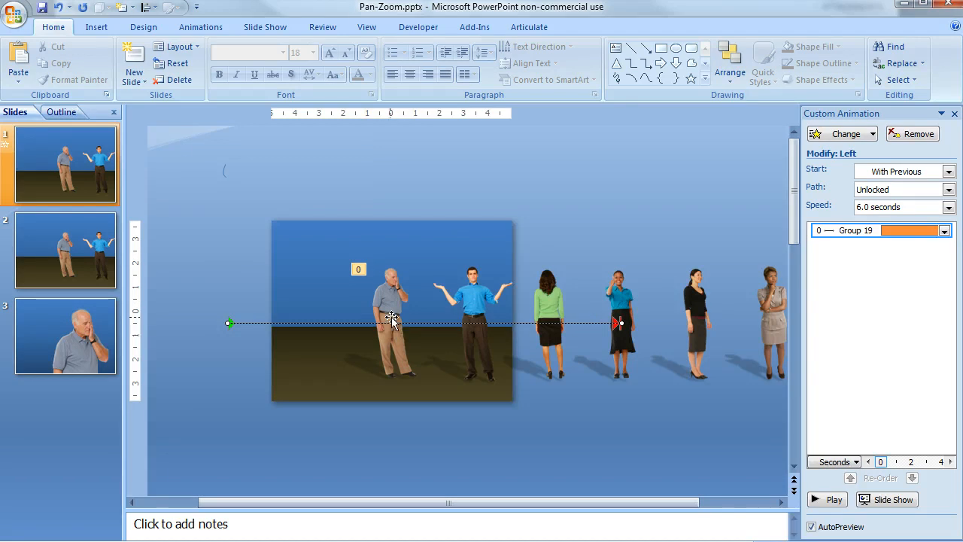
# Step: Inspect the elderly man's close-up picture and the blue backdrop grouped with it on slide 3, including the picture's Crop tool
pyautogui.click(96, 327)
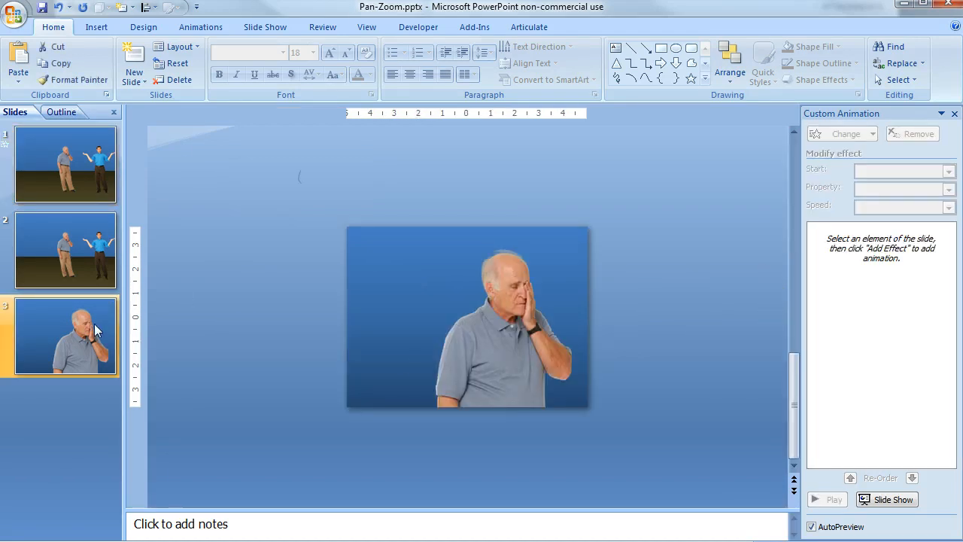
pyautogui.click(489, 363)
pyautogui.click(503, 354)
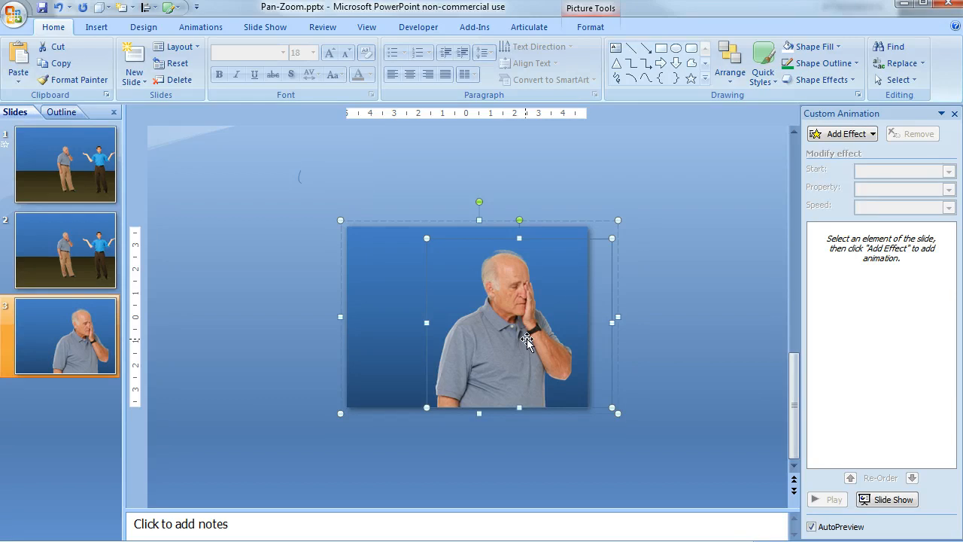
pyautogui.click(597, 36)
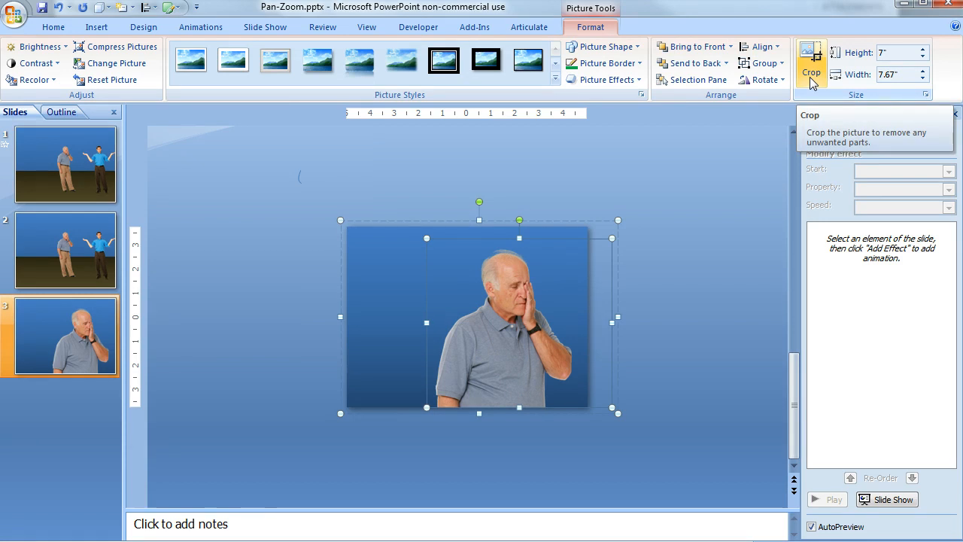
pyautogui.click(440, 202)
pyautogui.click(402, 242)
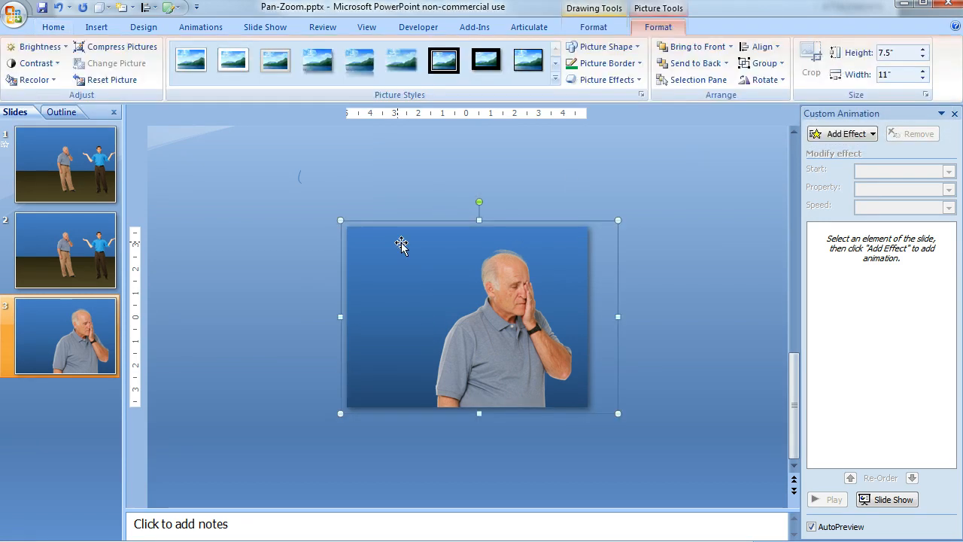
pyautogui.hotkey('ctrl', 'a')
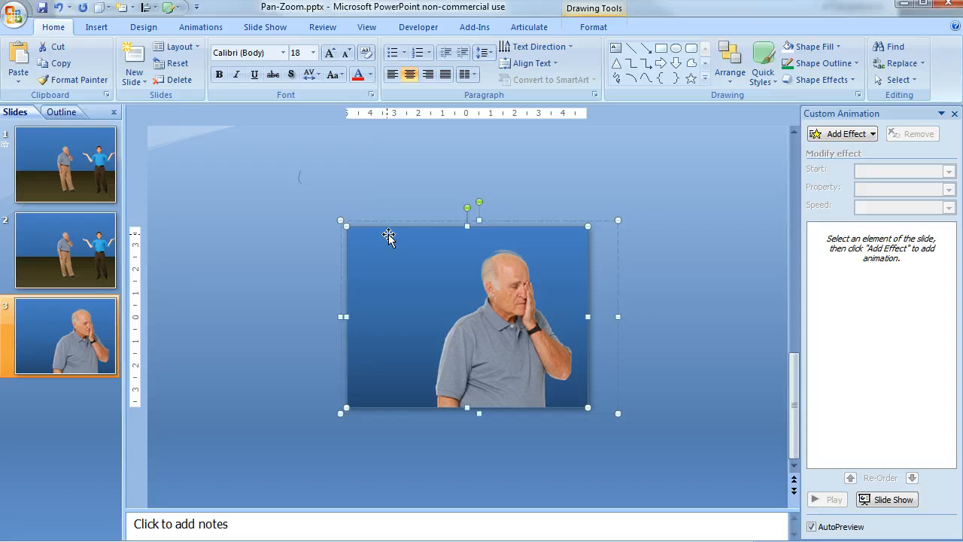
# Step: Cut the close-up group of the elderly man from slide 3 and paste it onto slide 2
pyautogui.click(392, 200)
pyautogui.click(416, 244)
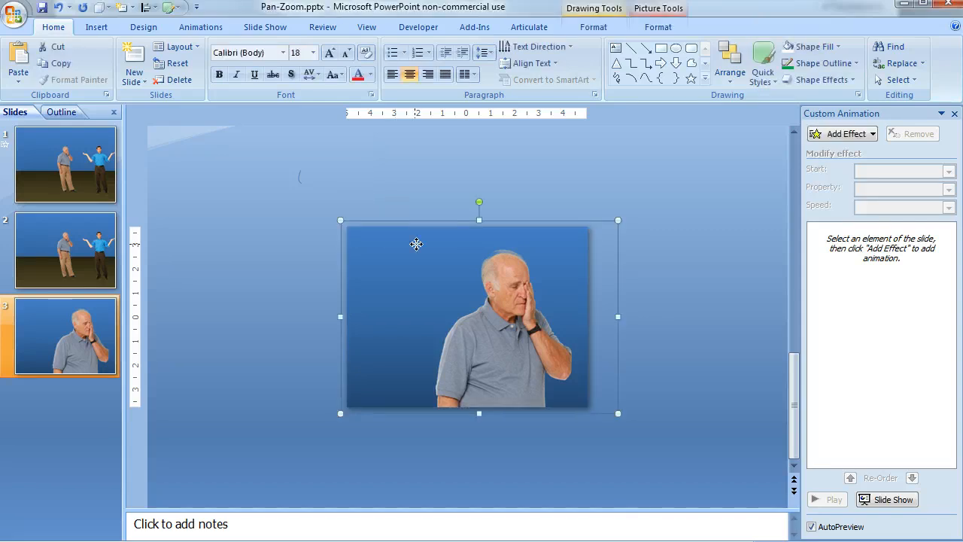
pyautogui.rightClick(416, 250)
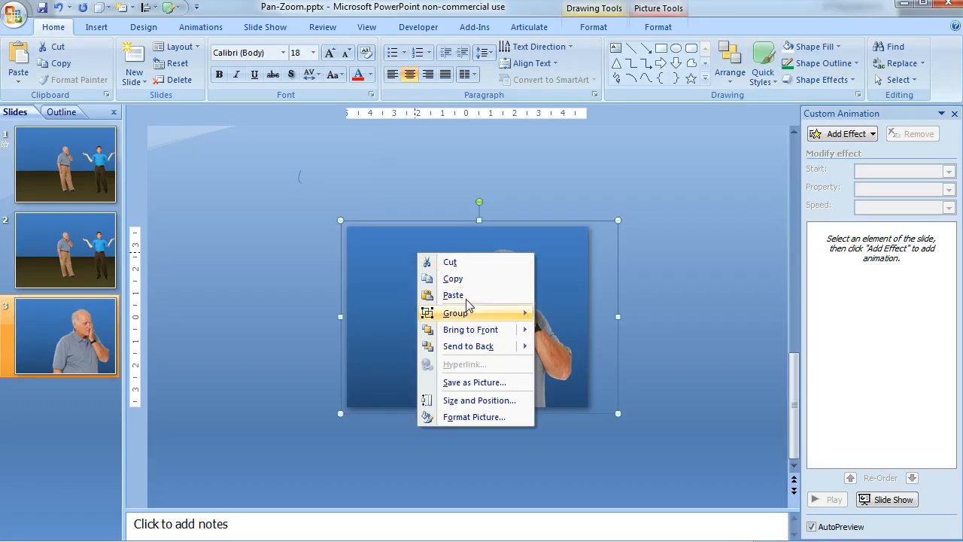
pyautogui.click(482, 263)
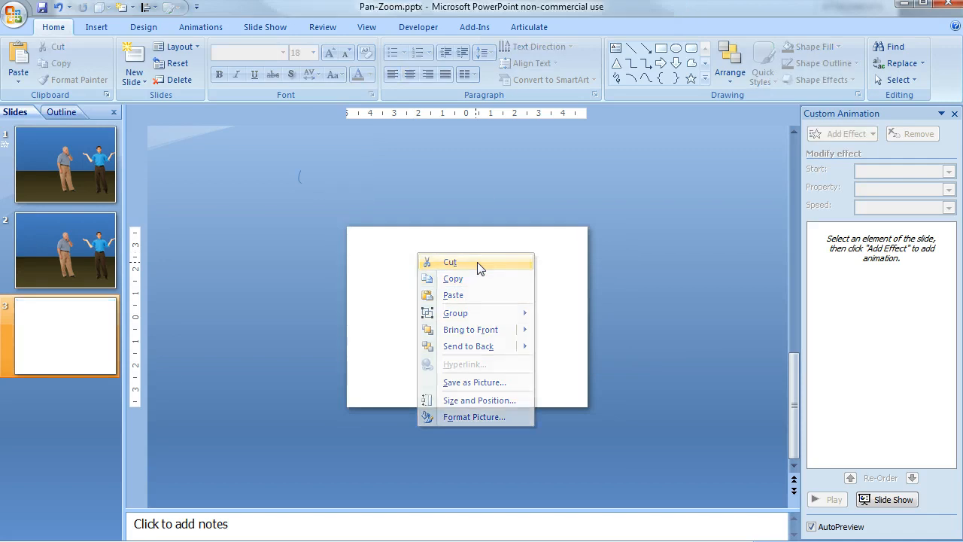
pyautogui.click(33, 229)
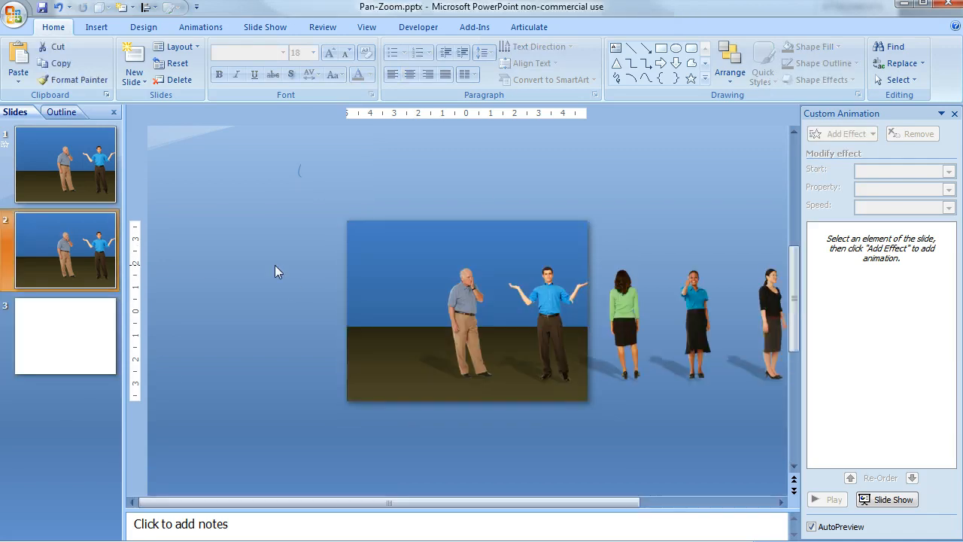
pyautogui.rightClick(276, 264)
pyautogui.click(316, 305)
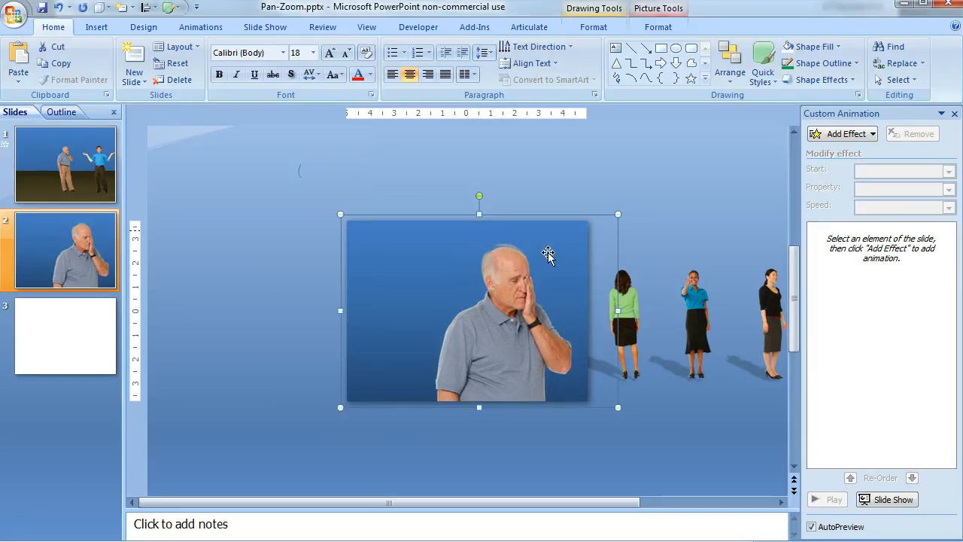
# Step: Add a Faded Zoom entrance effect to the elderly man's close-up group on slide 2 and set it to start With Previous
pyautogui.click(867, 139)
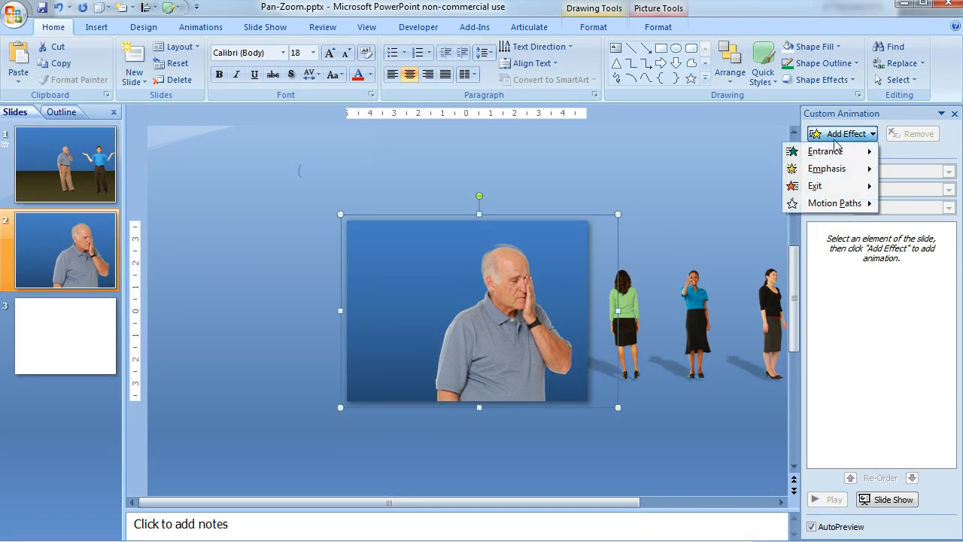
pyautogui.moveTo(829, 153)
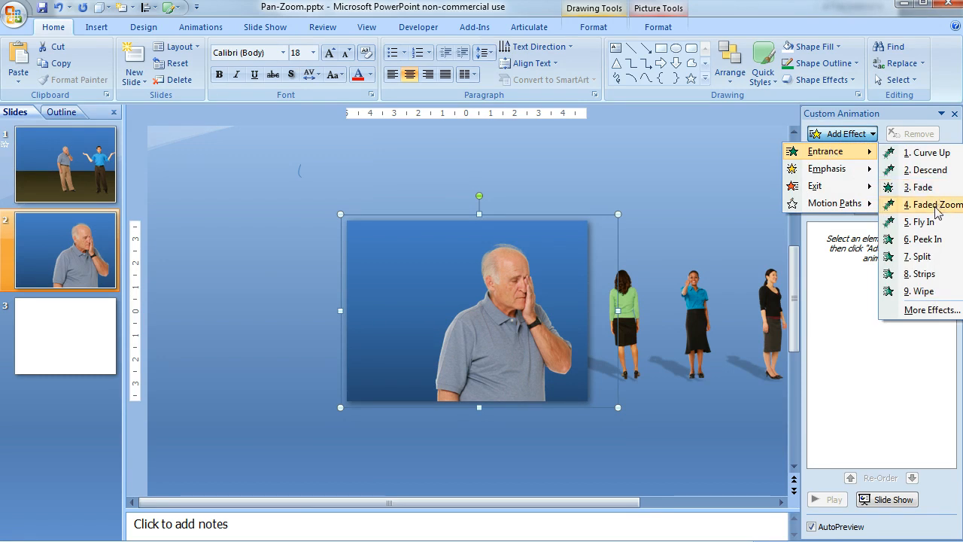
pyautogui.click(936, 204)
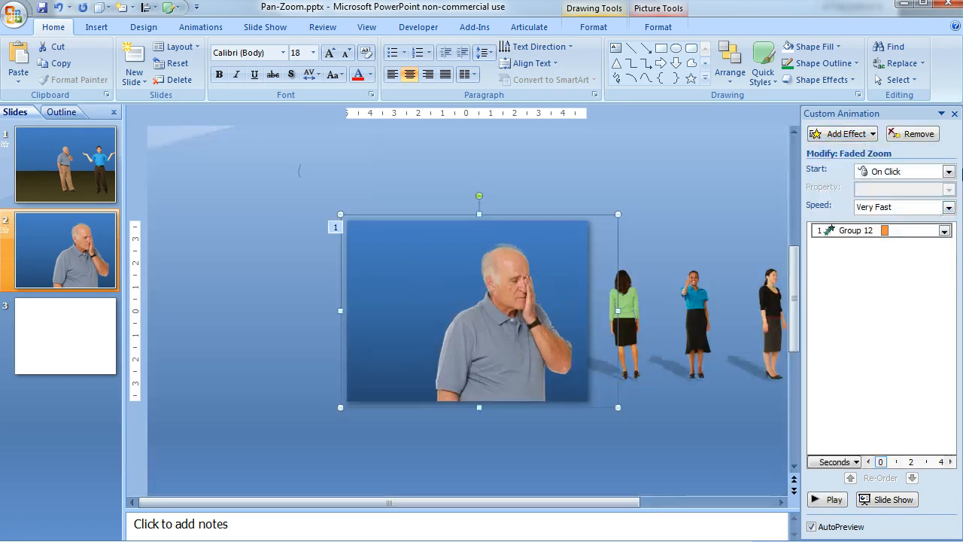
pyautogui.click(949, 172)
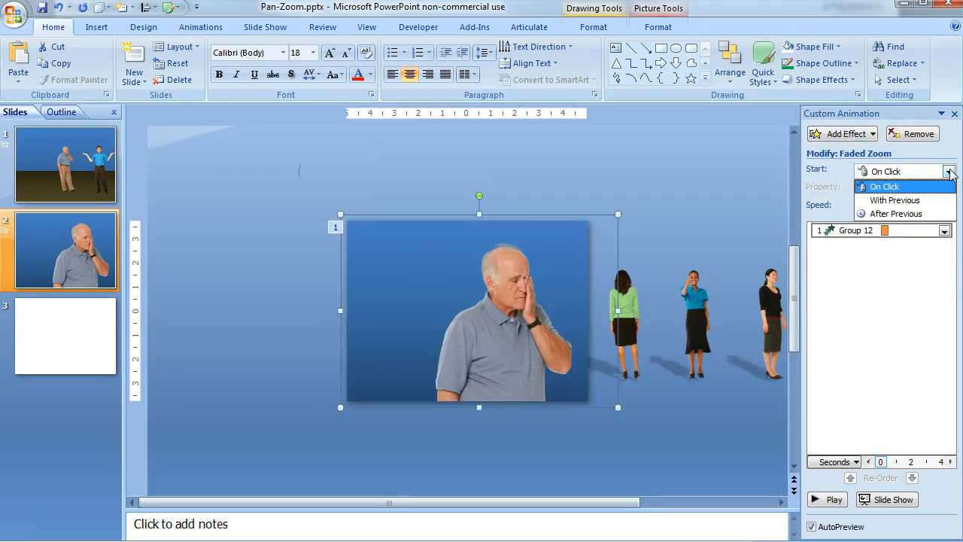
pyautogui.click(895, 201)
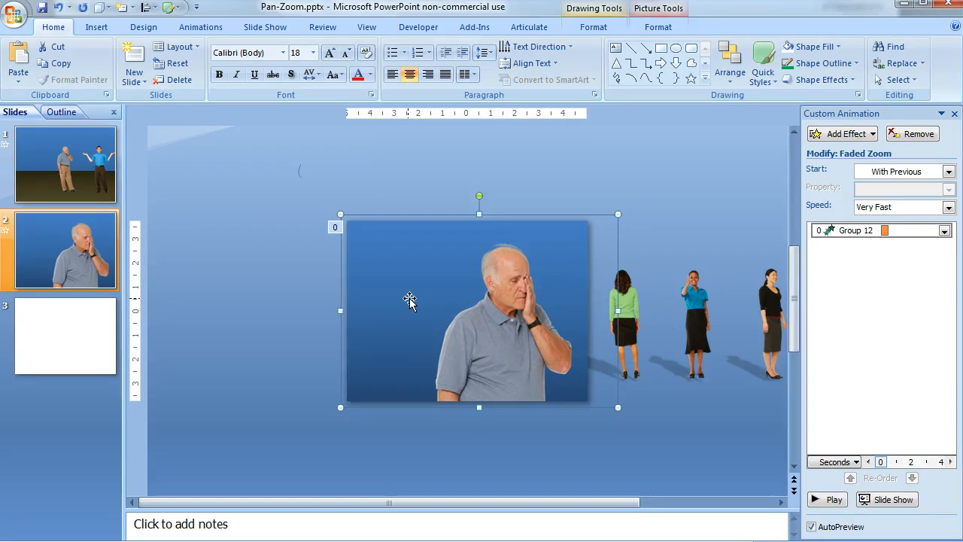
# Step: Delete the blank slide 3 from the presentation
pyautogui.click(89, 347)
pyautogui.rightClick(89, 345)
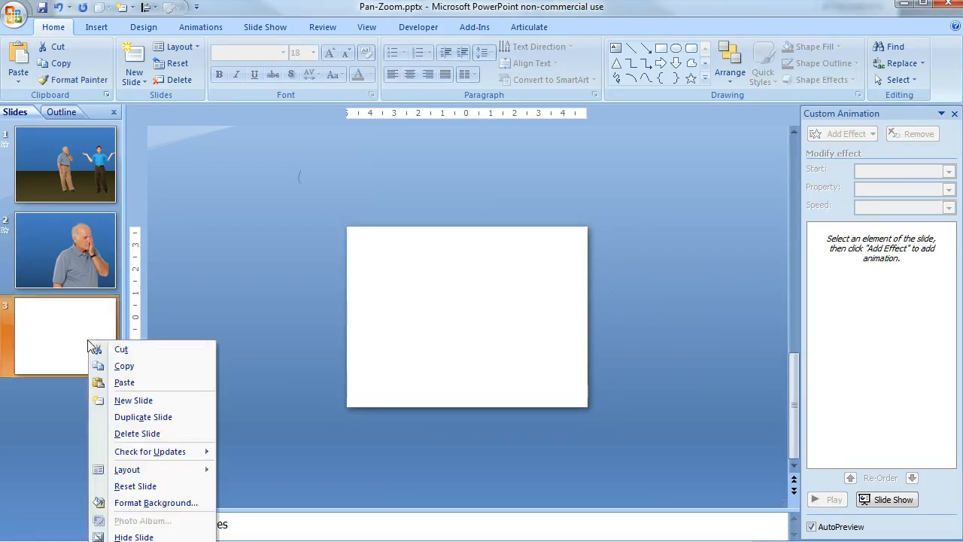
pyautogui.click(134, 434)
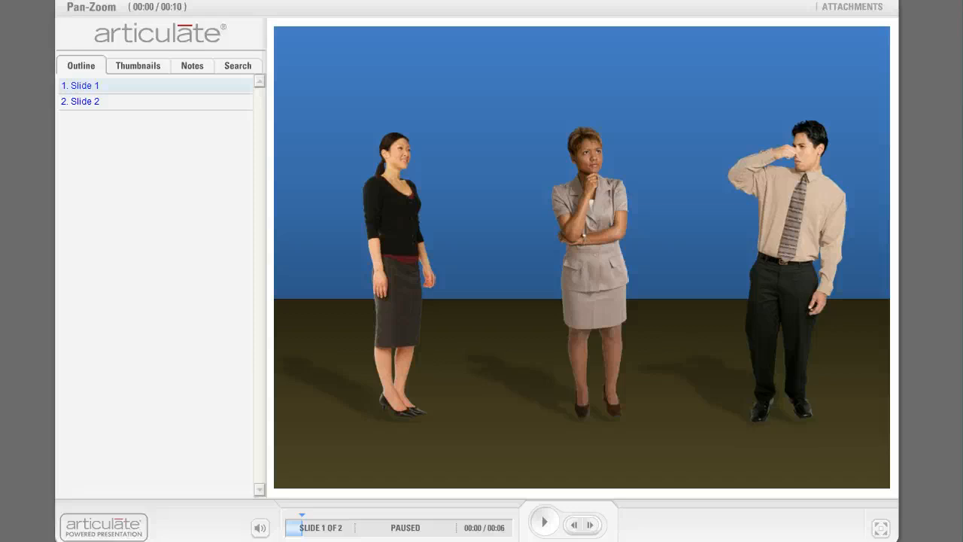
# Step: Play the published Pan-Zoom presentation from slide 1 in the Articulate player to review the pan-and-zoom effect
pyautogui.click(549, 528)
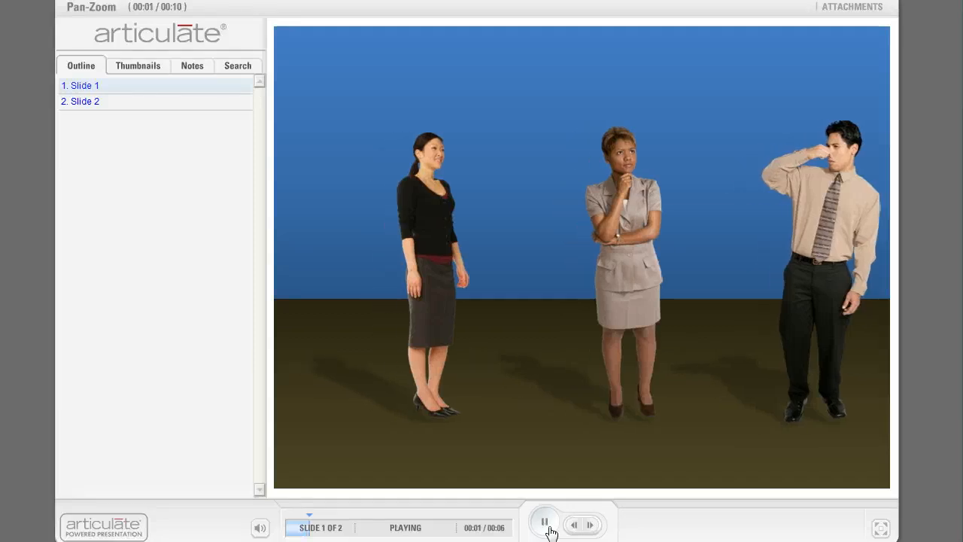